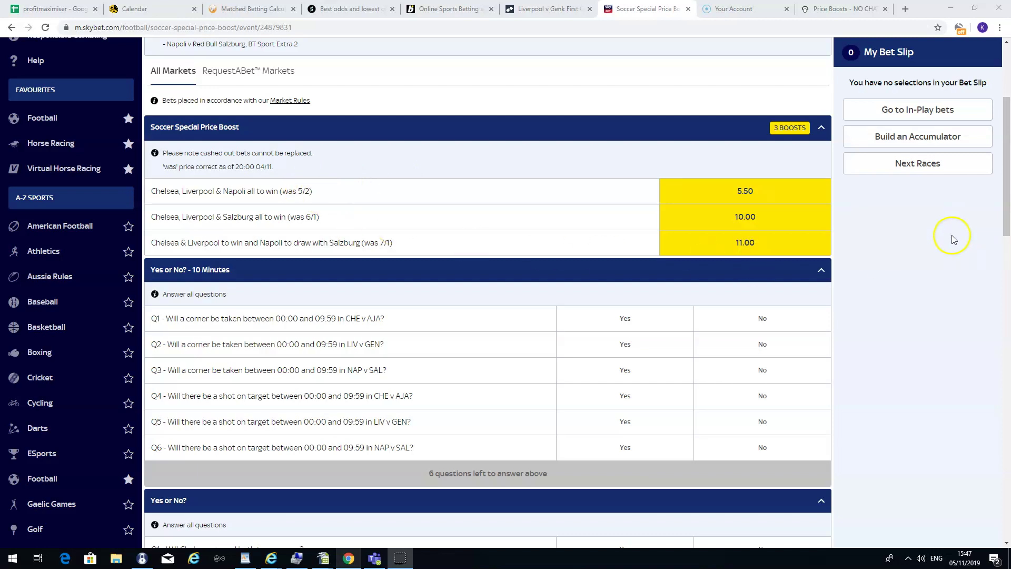
# Step: Put the 5.50 Napoli acca boost and the 10.00 Salzburg acca boost on the Sky Bet slip as two singles
pyautogui.click(752, 193)
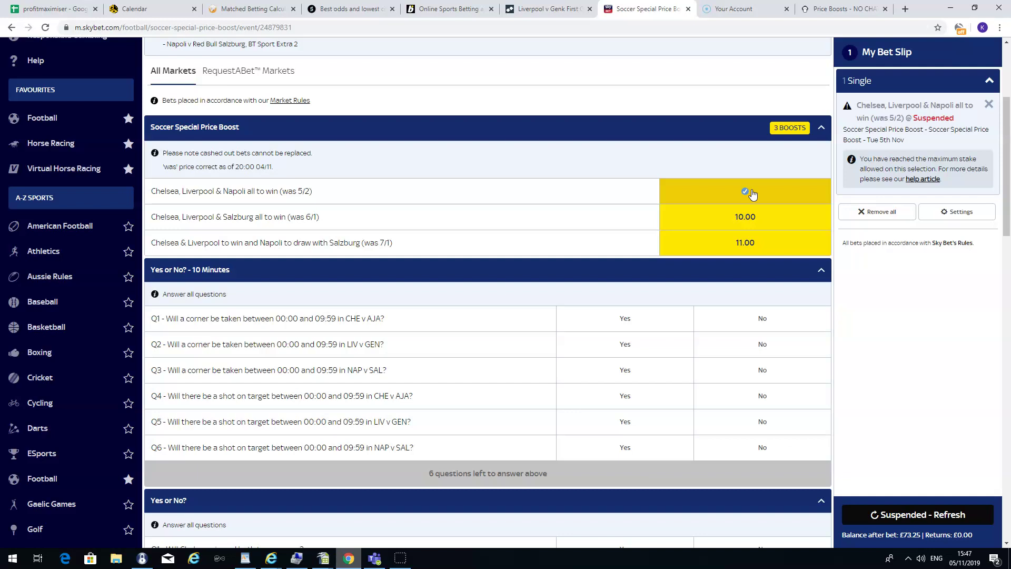
pyautogui.click(785, 209)
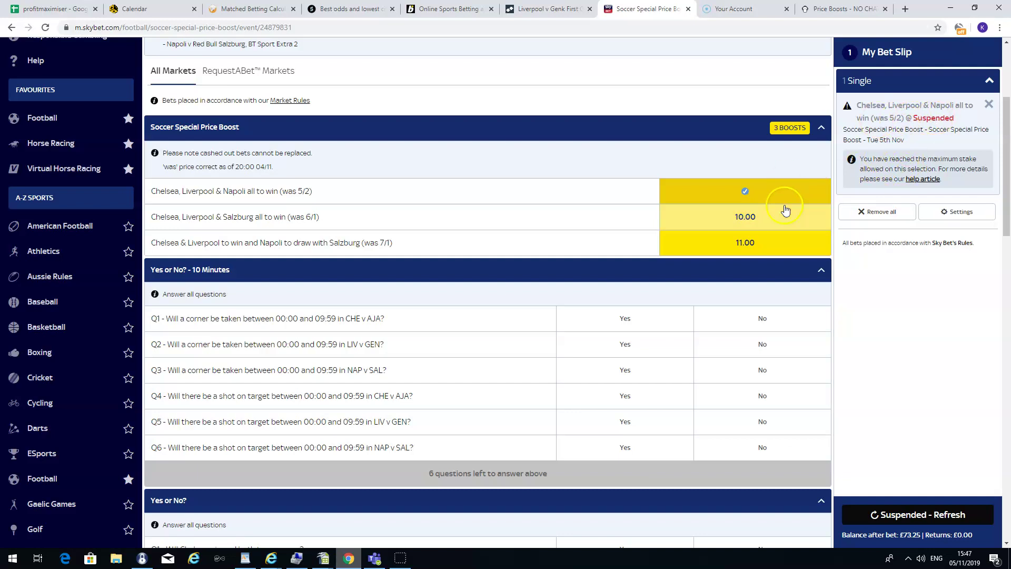
pyautogui.click(762, 193)
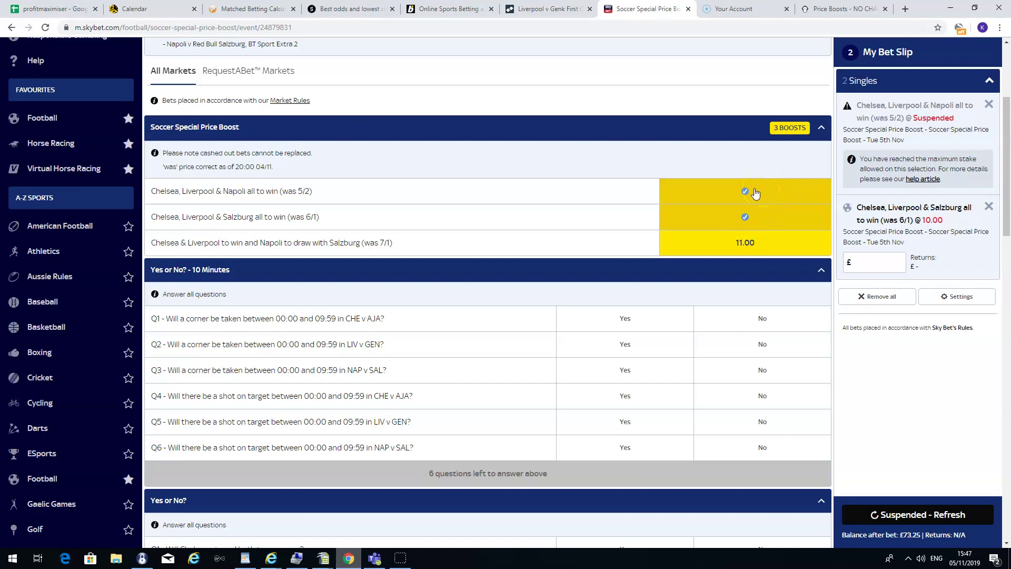
pyautogui.click(740, 192)
# Step: From the Smarkets acca results, open a 4.1 lay ticket on Liverpool, Napoli & Chelsea all to win
pyautogui.click(363, 10)
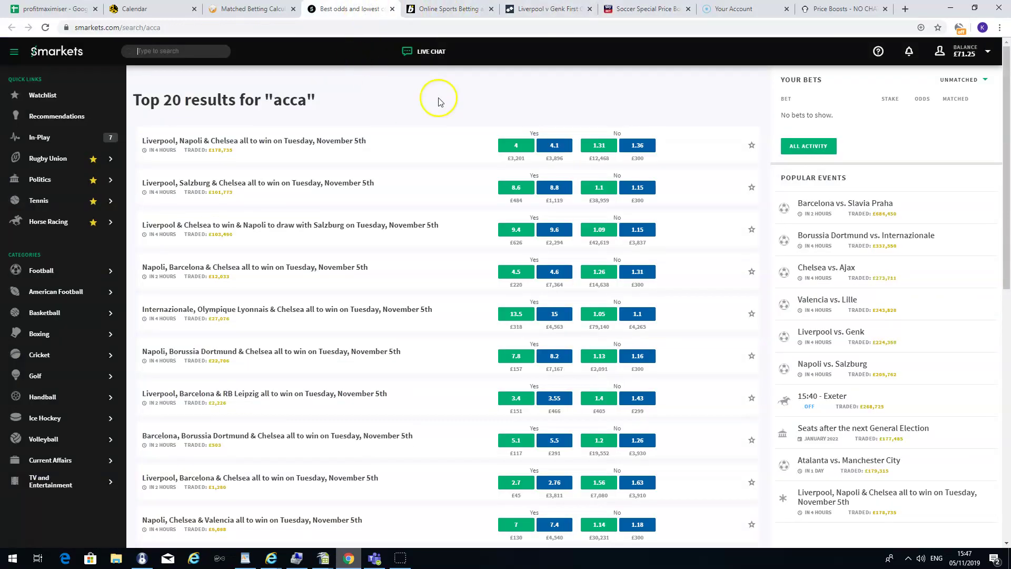
pyautogui.click(195, 55)
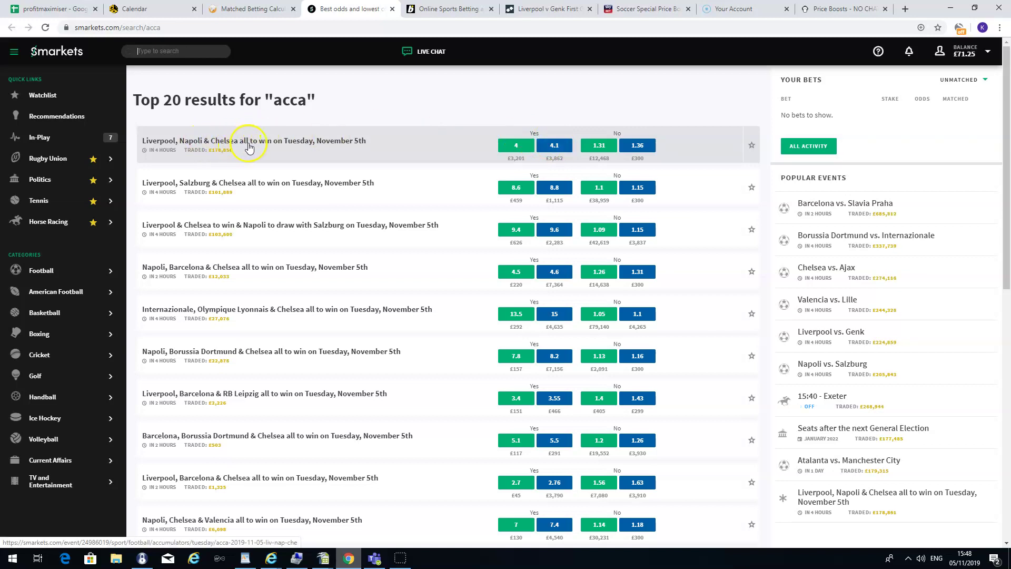
pyautogui.click(556, 147)
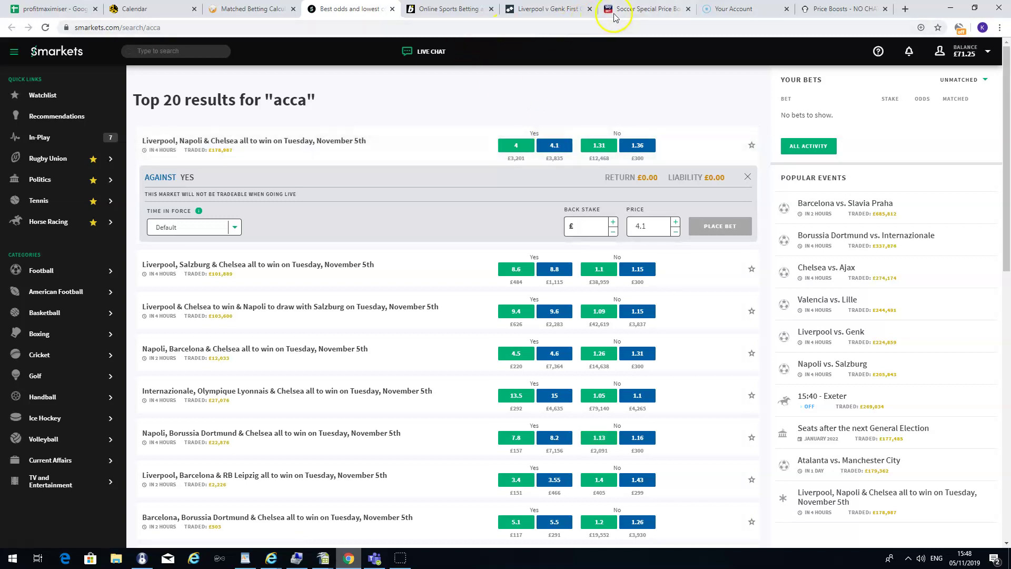
# Step: Clear the Salzburg and Napoli boosts from the Sky Bet slip and return to the Smarkets lay ticket
pyautogui.click(640, 9)
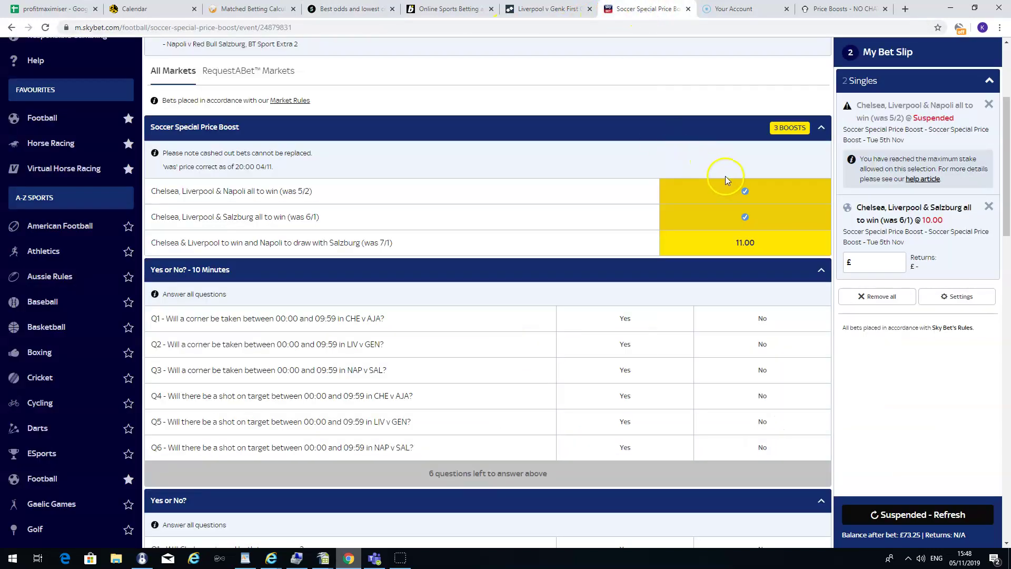
pyautogui.click(747, 218)
pyautogui.click(745, 191)
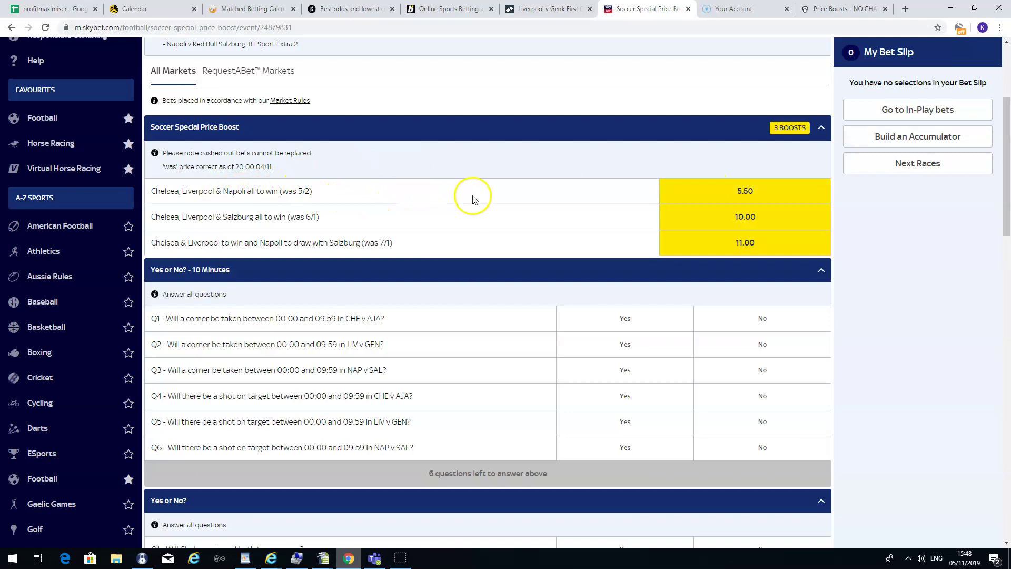
pyautogui.click(352, 13)
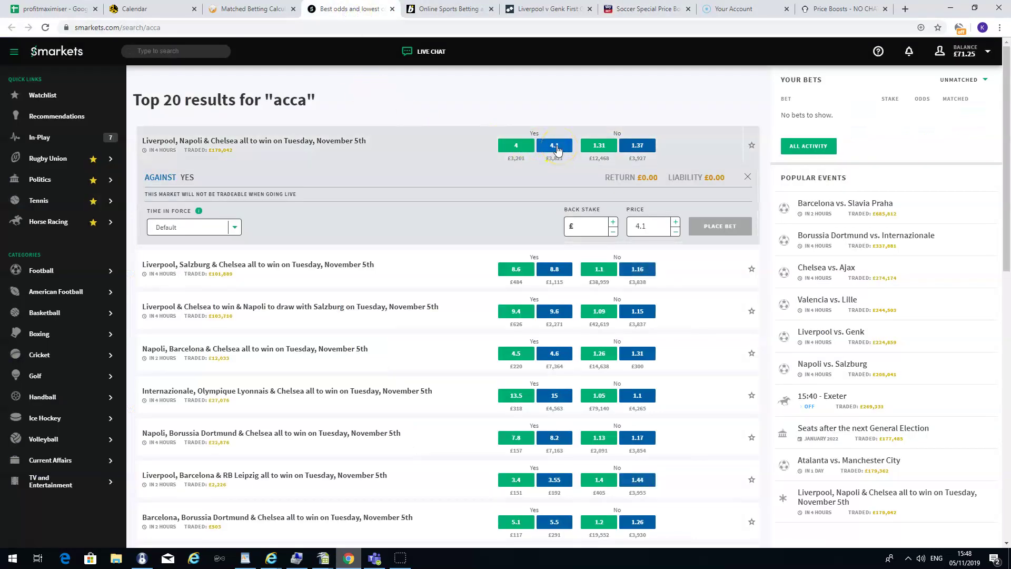
# Step: Check the calculator's £10 bet, 5.5 back odds and 4.1 lay odds, giving a £13.48 lay stake
pyautogui.click(243, 9)
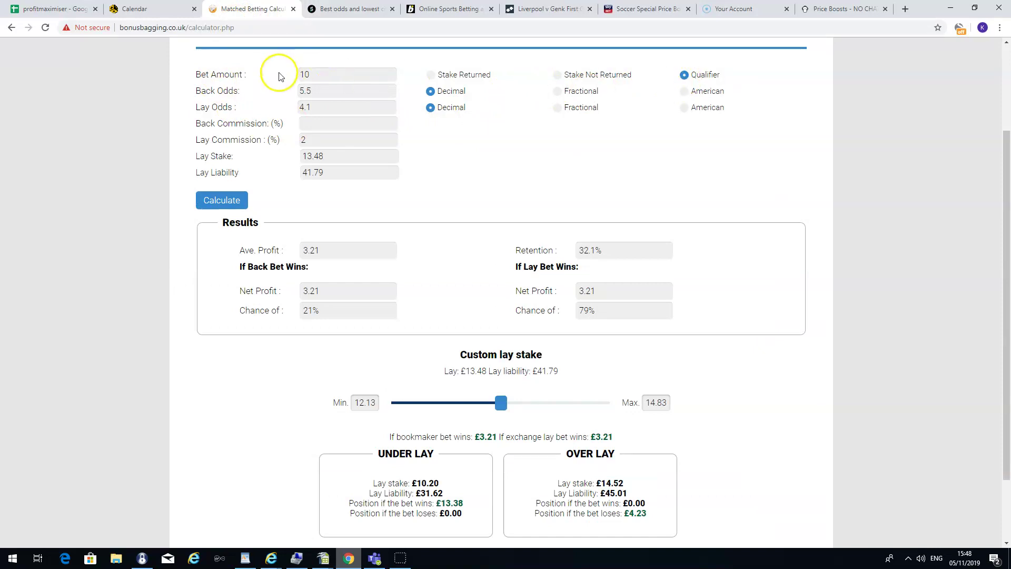
pyautogui.click(327, 75)
pyautogui.click(322, 92)
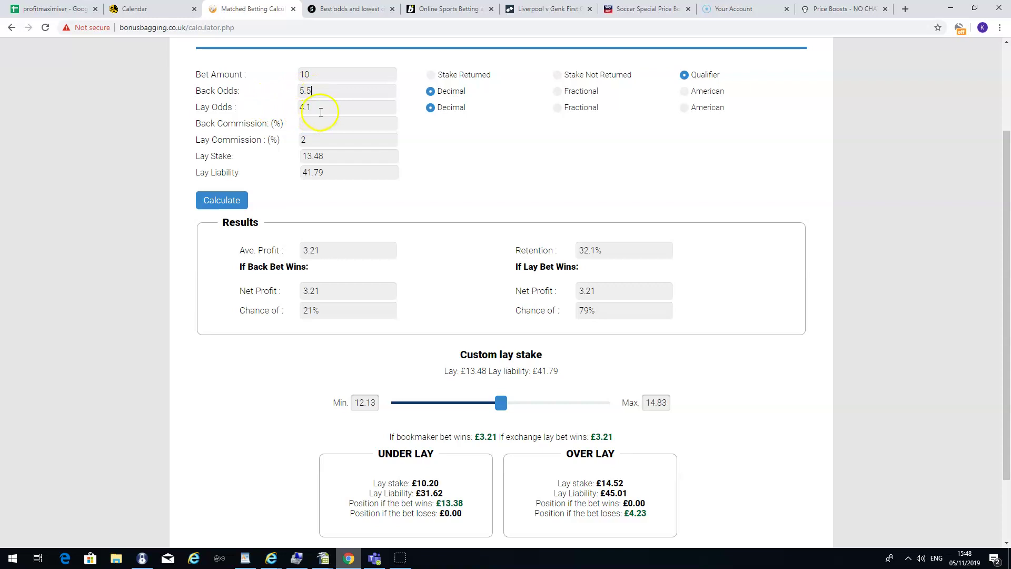
pyautogui.click(321, 107)
pyautogui.click(502, 404)
pyautogui.moveTo(503, 405); pyautogui.dragTo(540, 408)
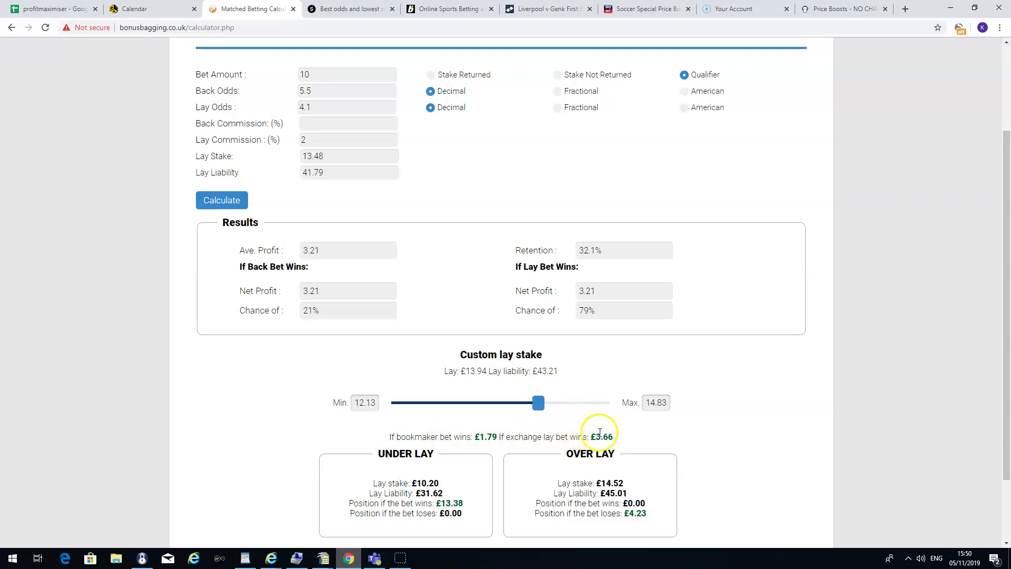
pyautogui.click(232, 201)
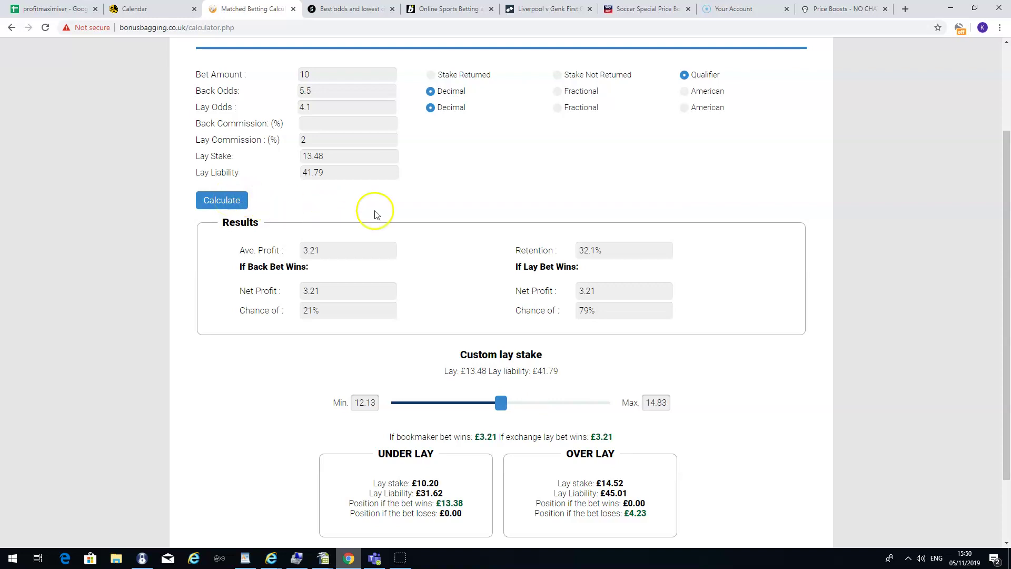
pyautogui.click(501, 412)
pyautogui.click(320, 157)
# Step: Enter a 13.48 lay stake at 4.1 in Smarkets and submit it to the £41.79 liability confirmation
pyautogui.click(368, 12)
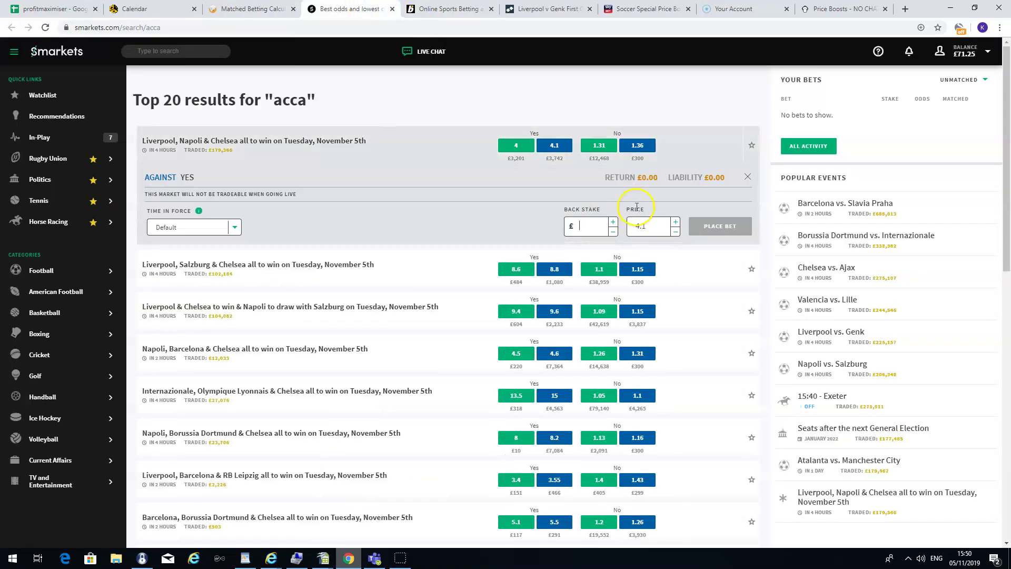
pyautogui.write('13.48')
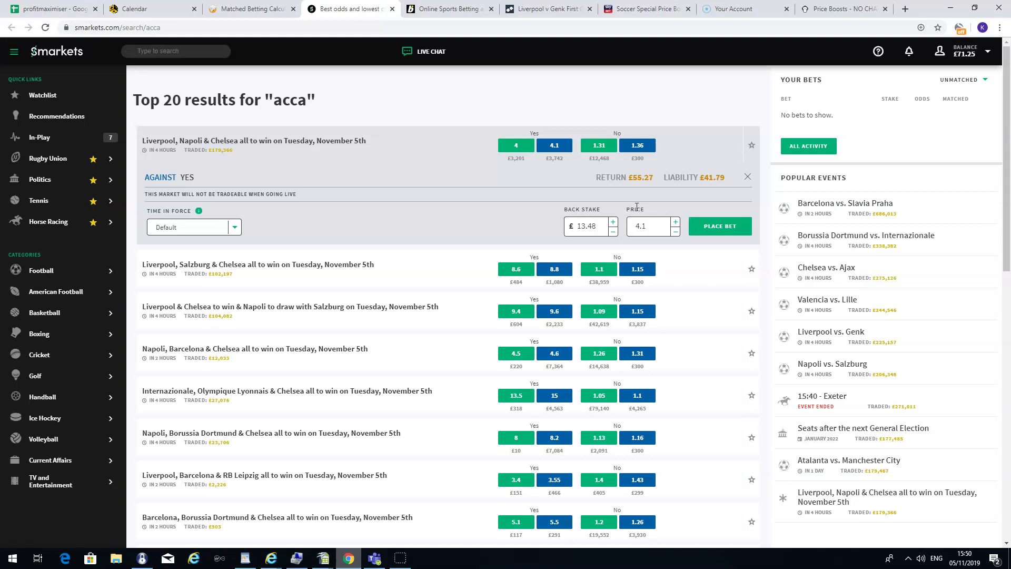
pyautogui.click(734, 228)
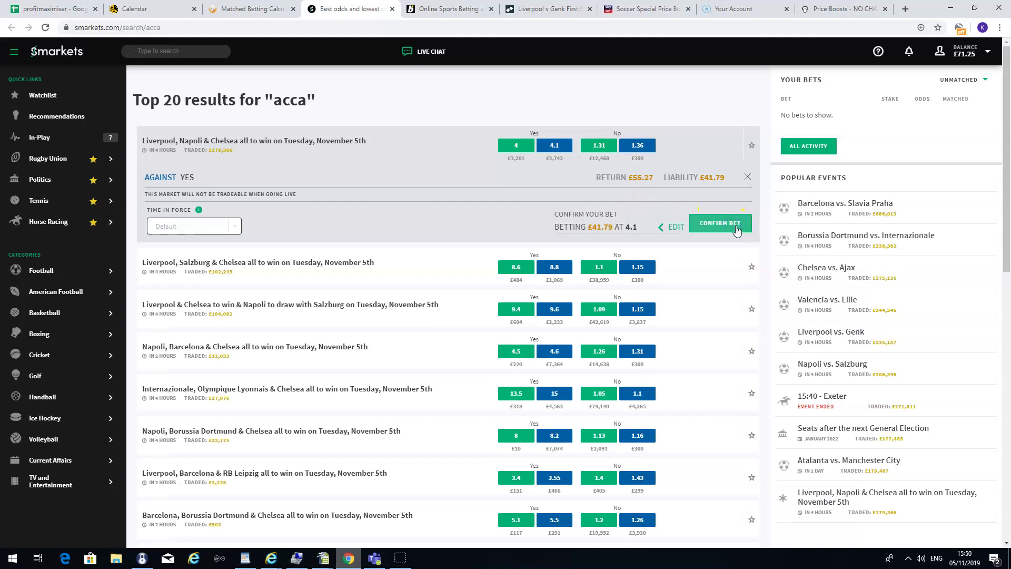
pyautogui.click(680, 204)
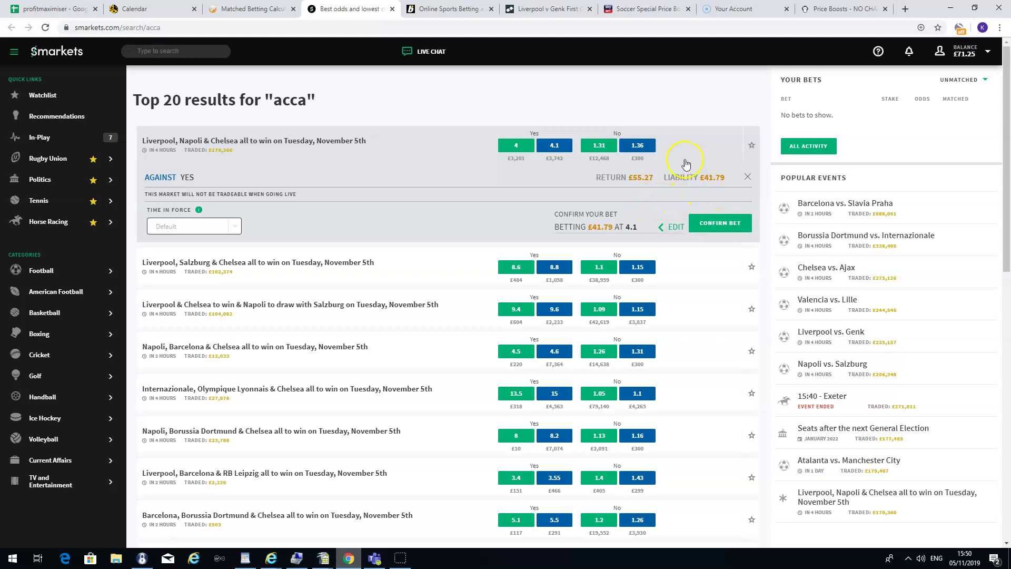
pyautogui.click(288, 7)
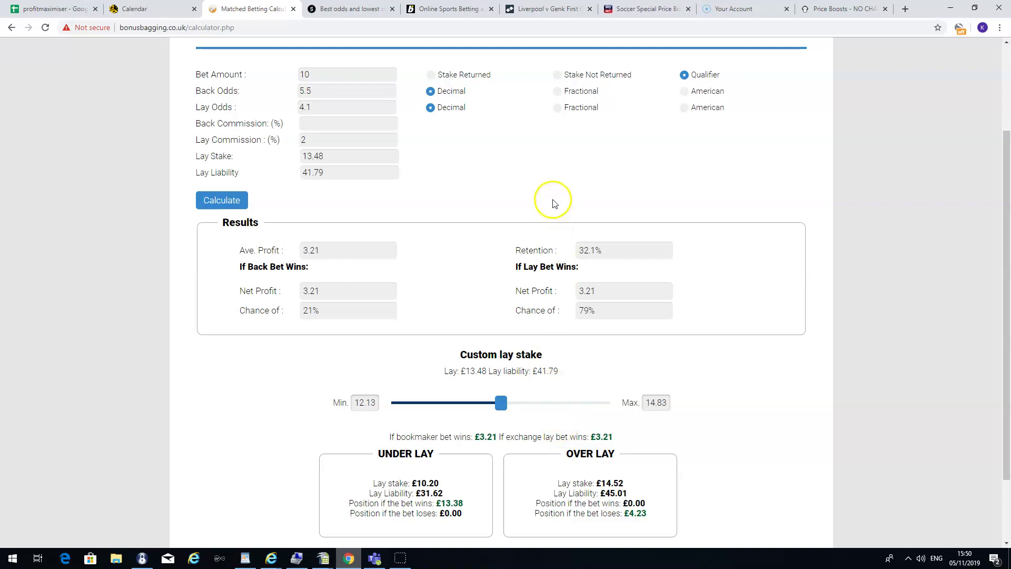
# Step: Compare the bwin 4.33 first-goalscorer boost, then clear the 5.7 Salah lay from the Betfair slip
pyautogui.click(552, 15)
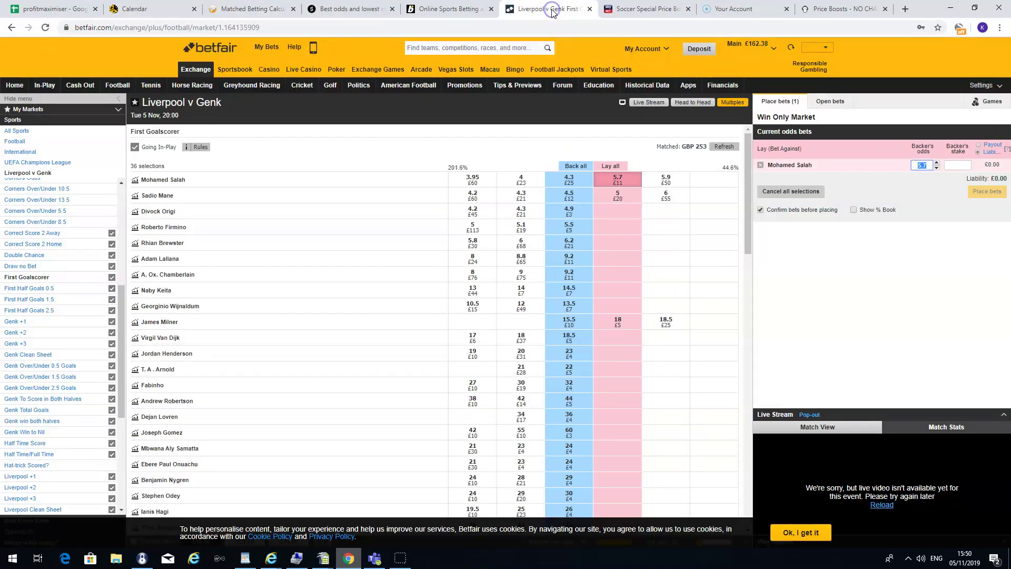
pyautogui.click(446, 11)
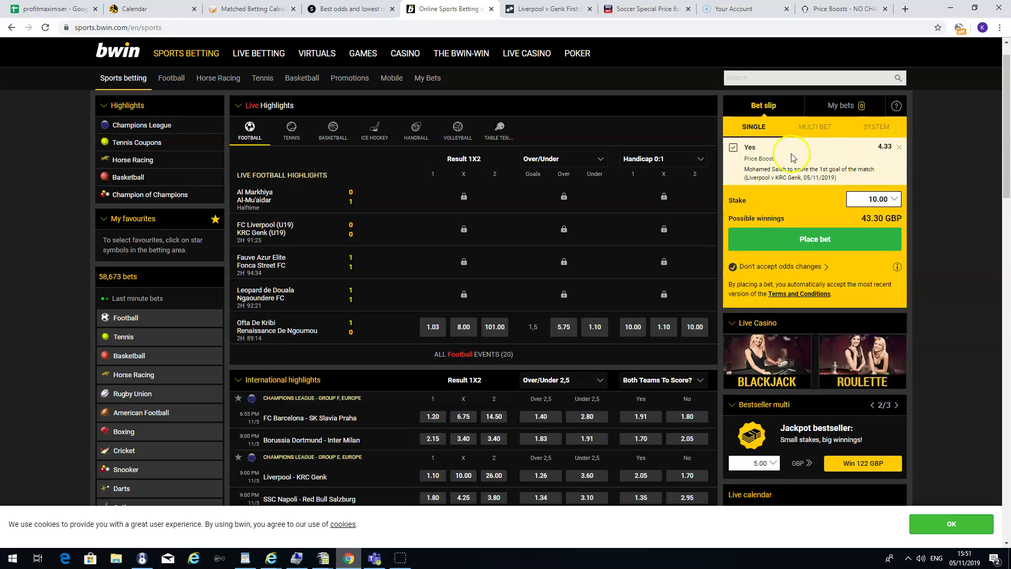
pyautogui.click(557, 11)
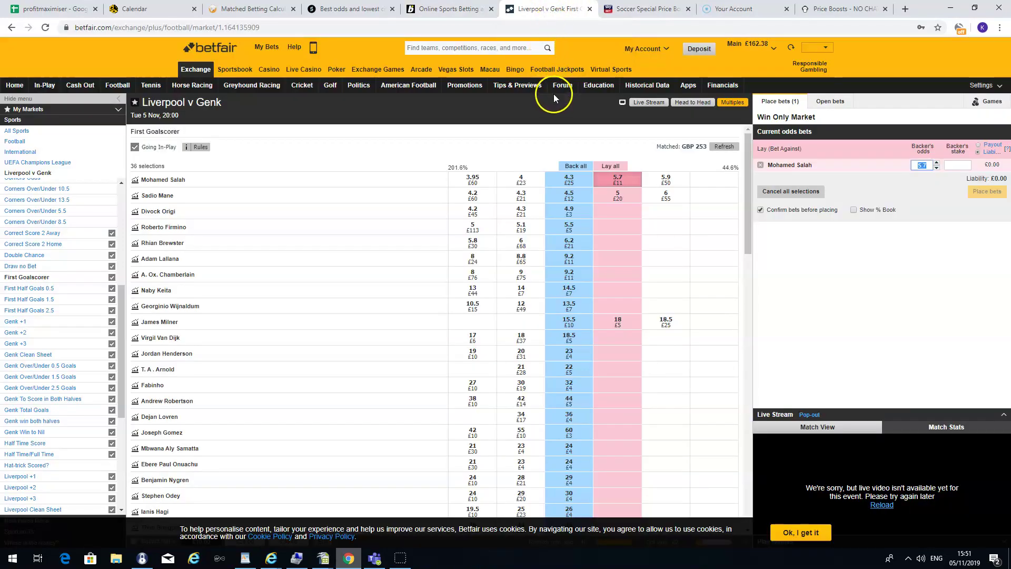
pyautogui.click(618, 180)
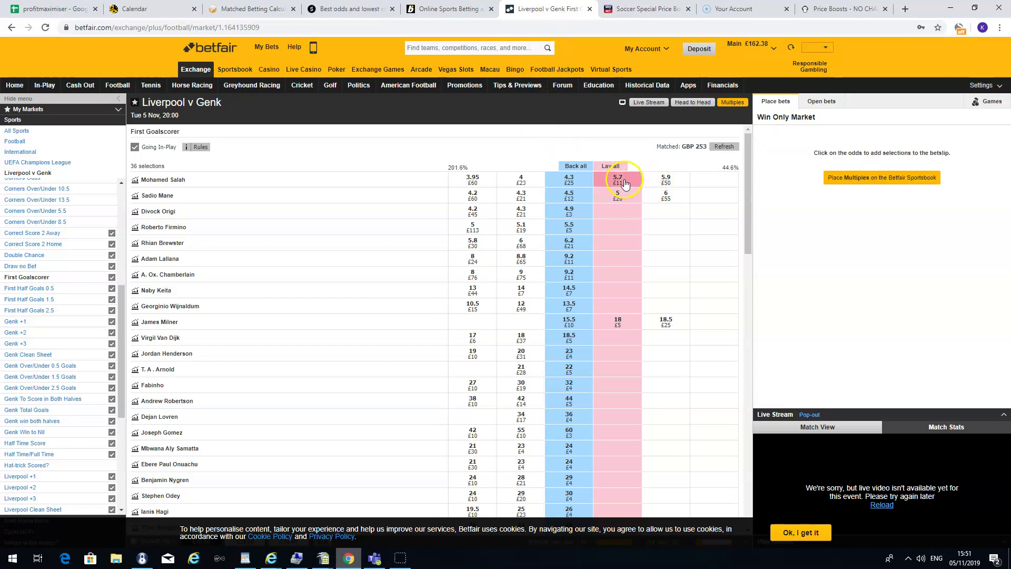
pyautogui.click(619, 182)
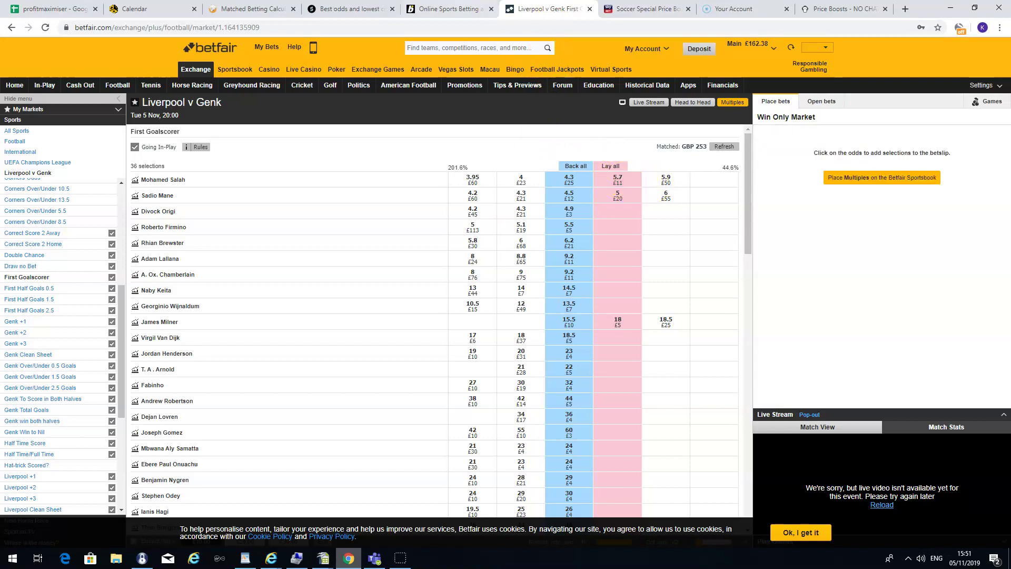
# Step: Recalculate with 4.3 back and 5.7 lay odds for a £2.58 loss, then view the offers calendar
pyautogui.click(256, 10)
pyautogui.click(327, 90)
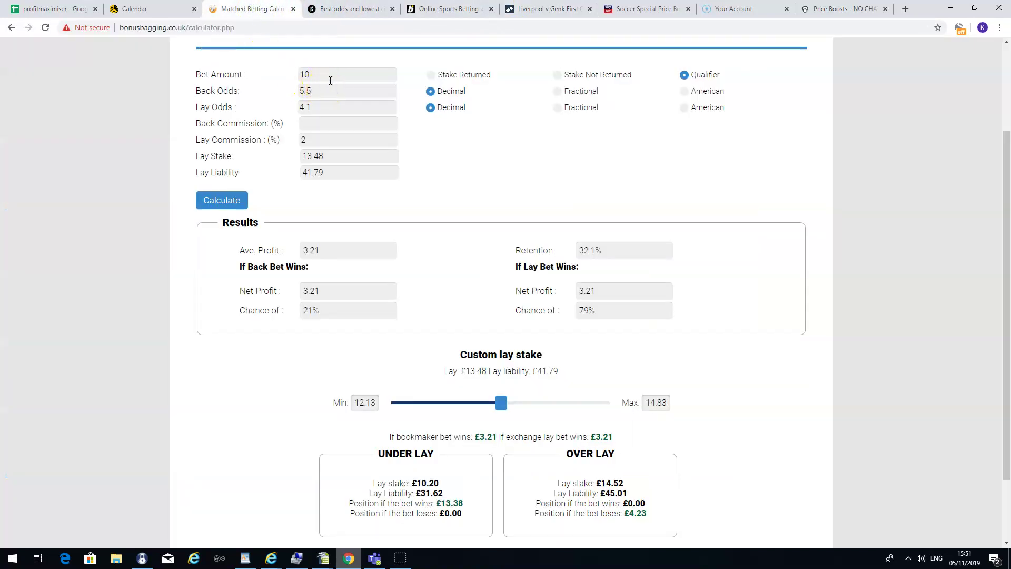
pyautogui.press('BackSpace')
pyautogui.press('BackSpace')
pyautogui.press('BackSpace')
pyautogui.write('4.3')
pyautogui.click(313, 111)
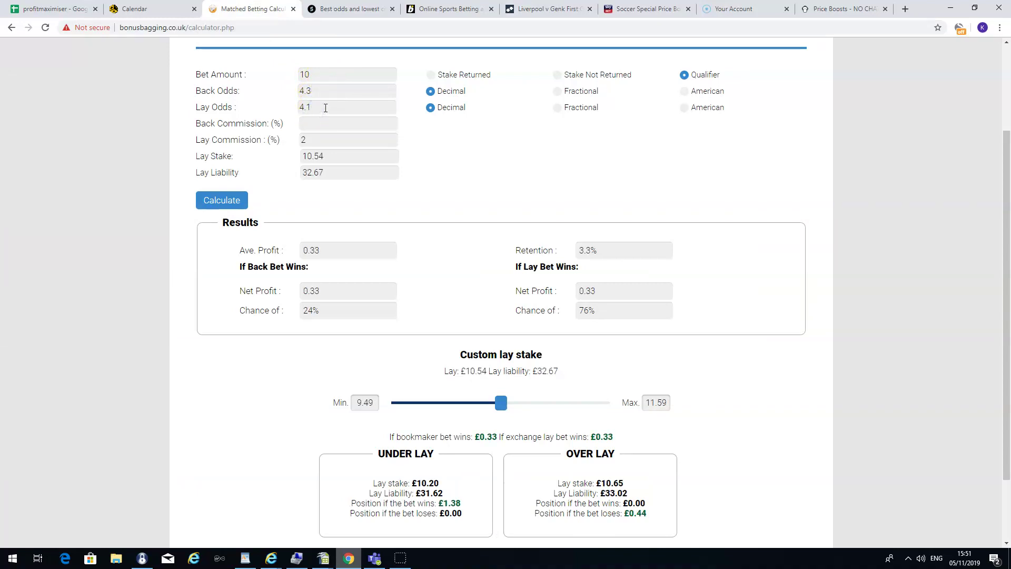
pyautogui.press('BackSpace')
pyautogui.write('5.7')
pyautogui.click(227, 201)
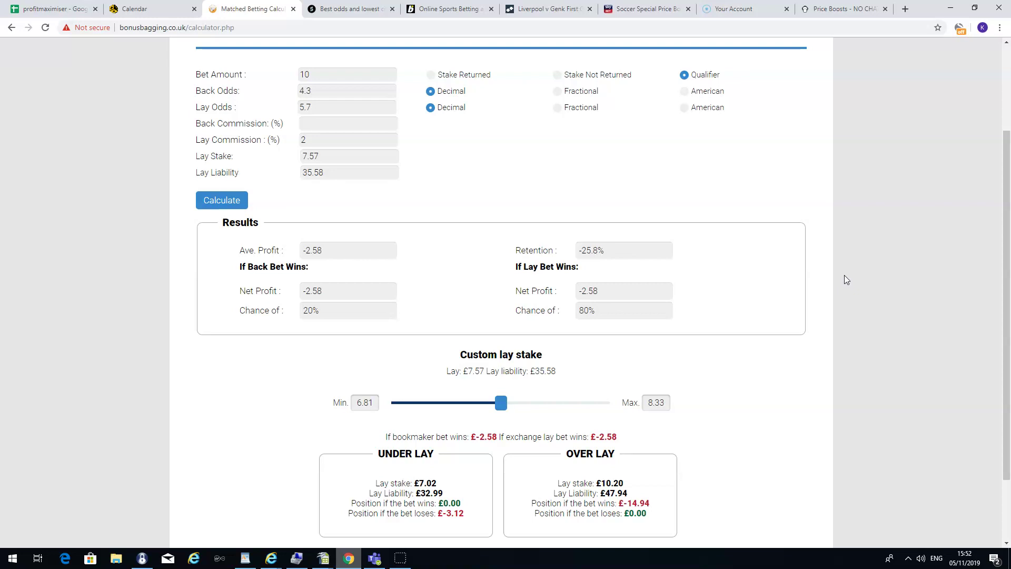
pyautogui.click(158, 9)
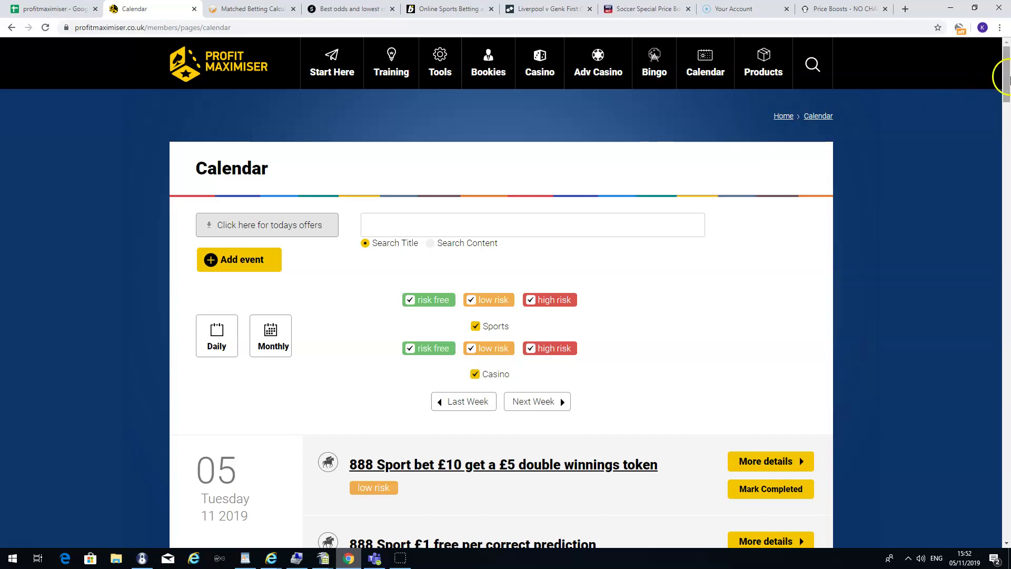
pyautogui.moveTo(1006, 84); pyautogui.dragTo(1007, 274)
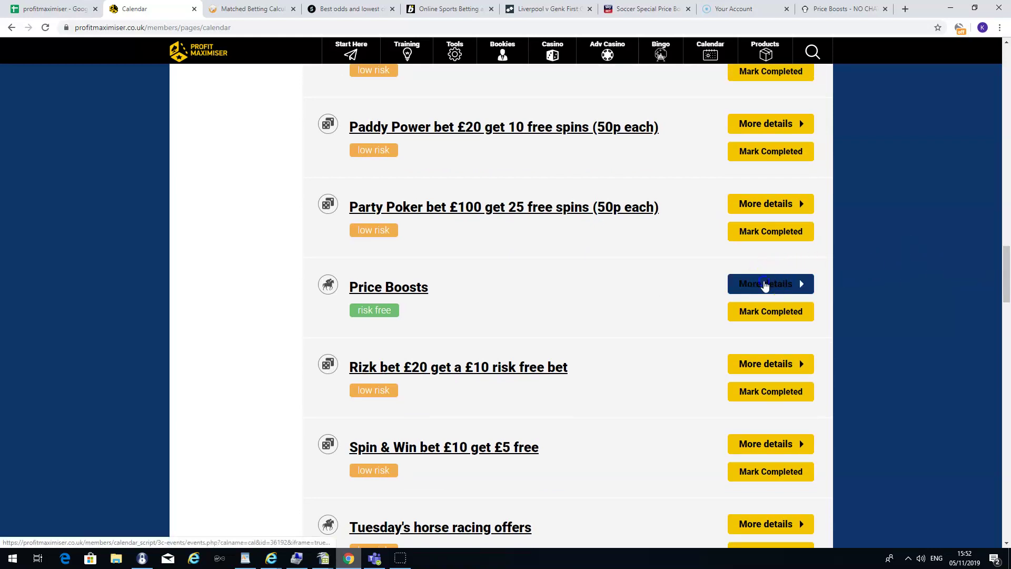
pyautogui.click(772, 279)
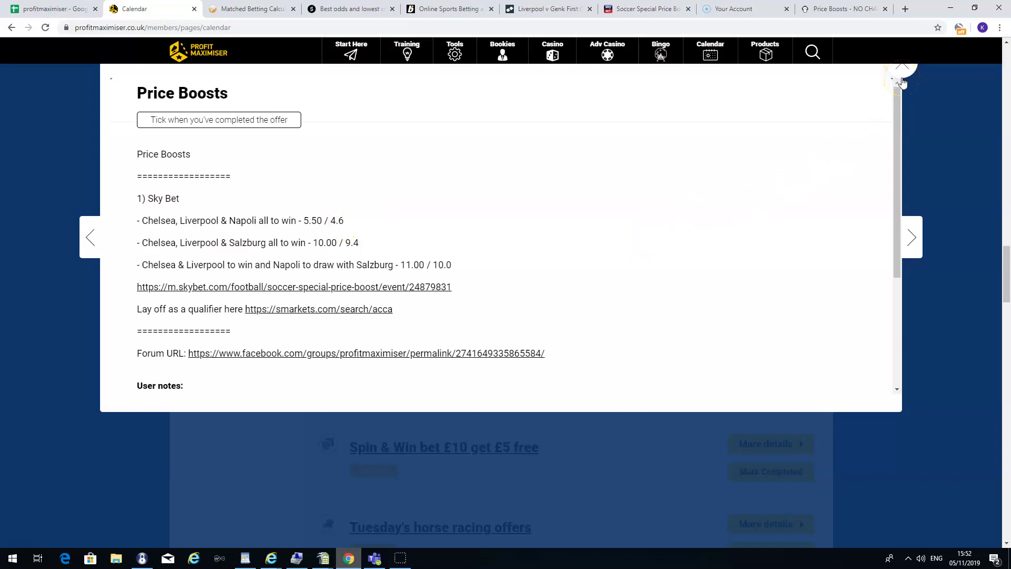
pyautogui.click(903, 78)
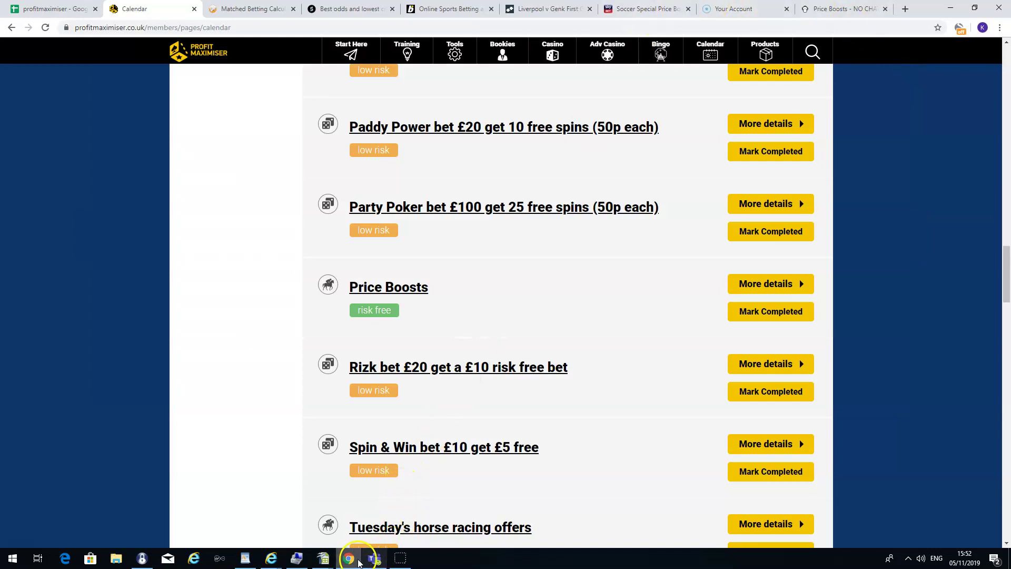
pyautogui.moveTo(324, 557)
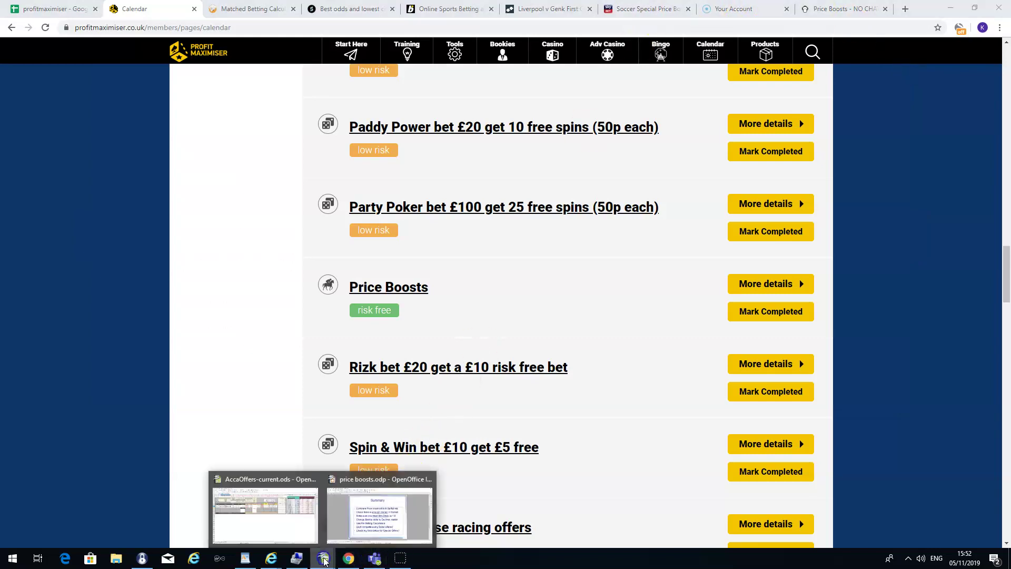
pyautogui.click(371, 542)
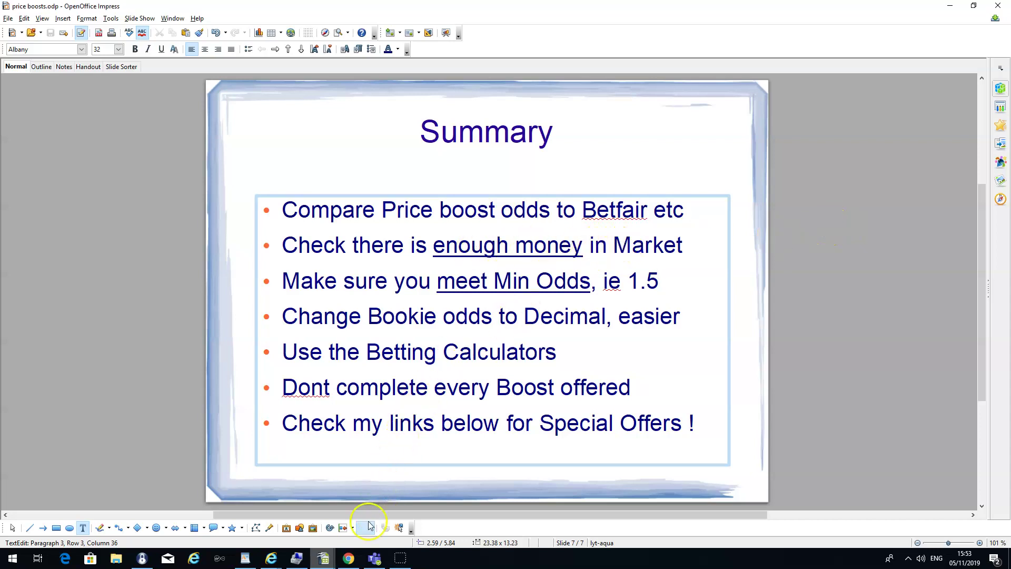
pyautogui.click(348, 557)
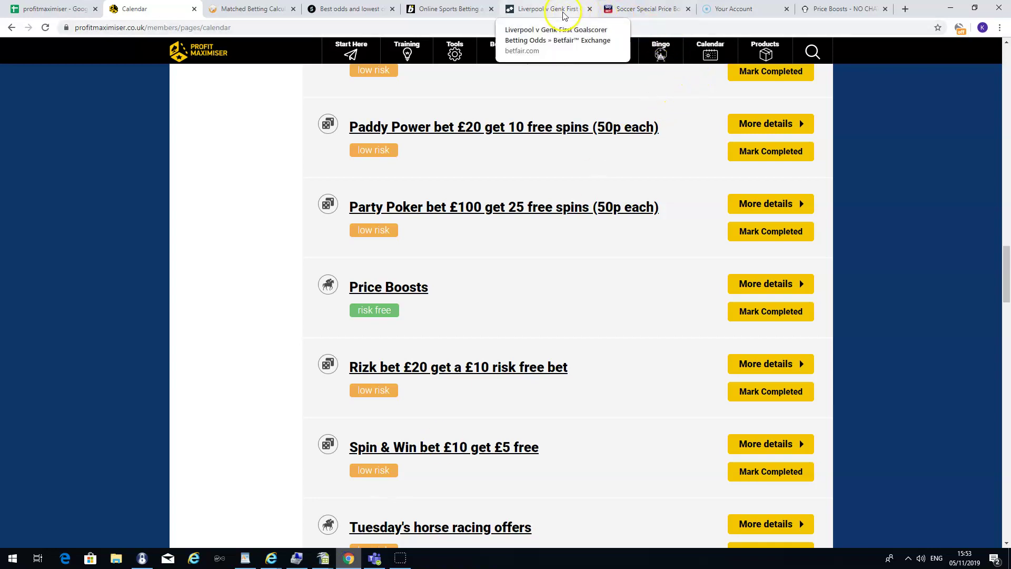
# Step: Return to Betfair's Liverpool v Genk First Goalscorer market with Mohamed Salah layable at 5.7
pyautogui.click(548, 9)
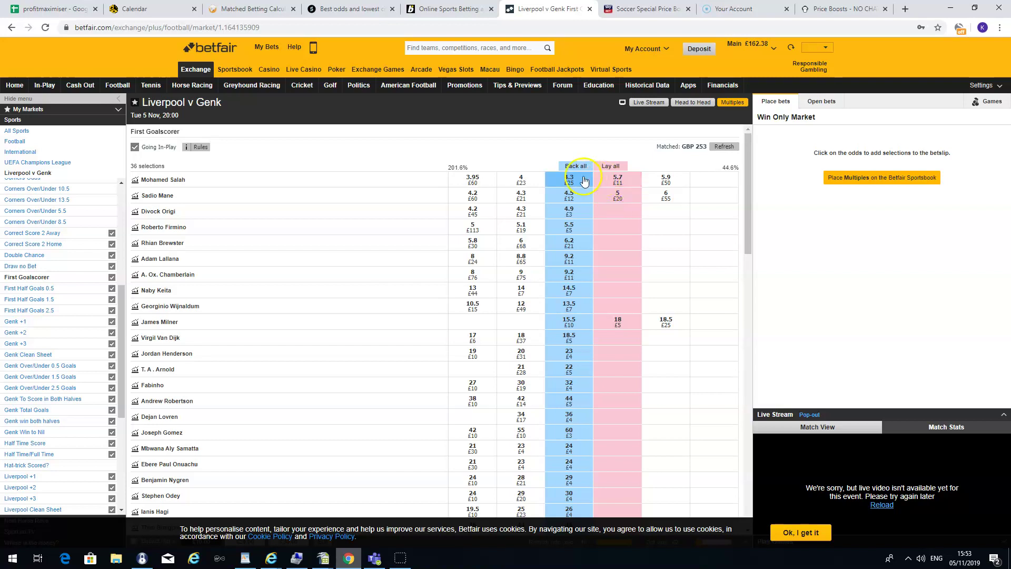
pyautogui.click(609, 182)
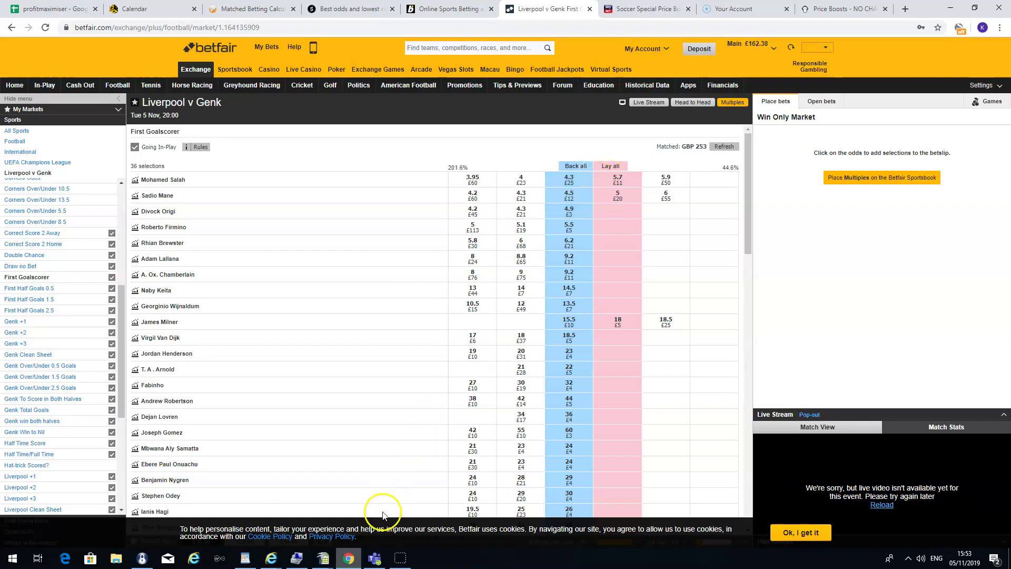
pyautogui.click(324, 556)
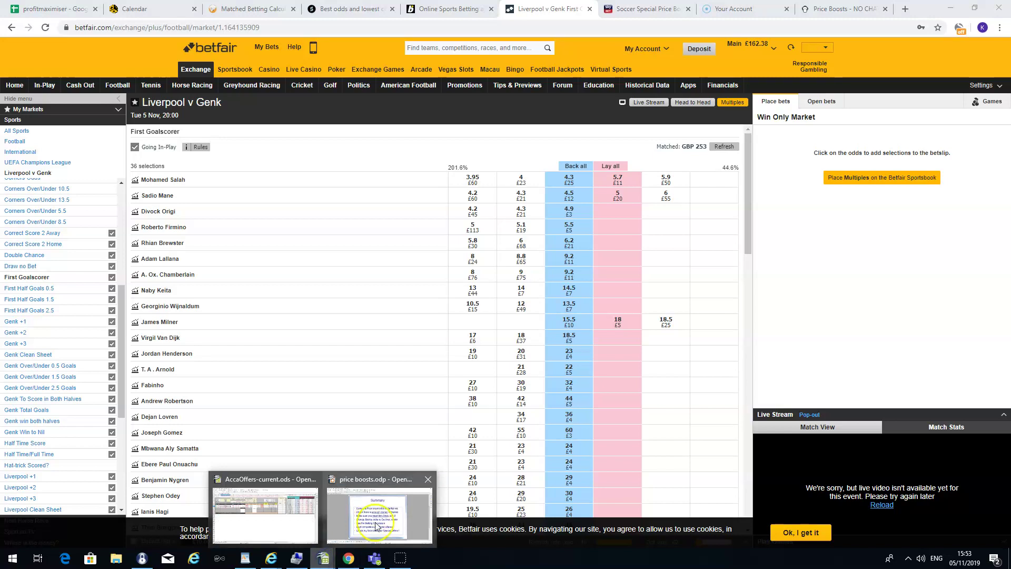
# Step: Bring price boosts.odp forward to show its seven-tip Summary slide
pyautogui.click(376, 522)
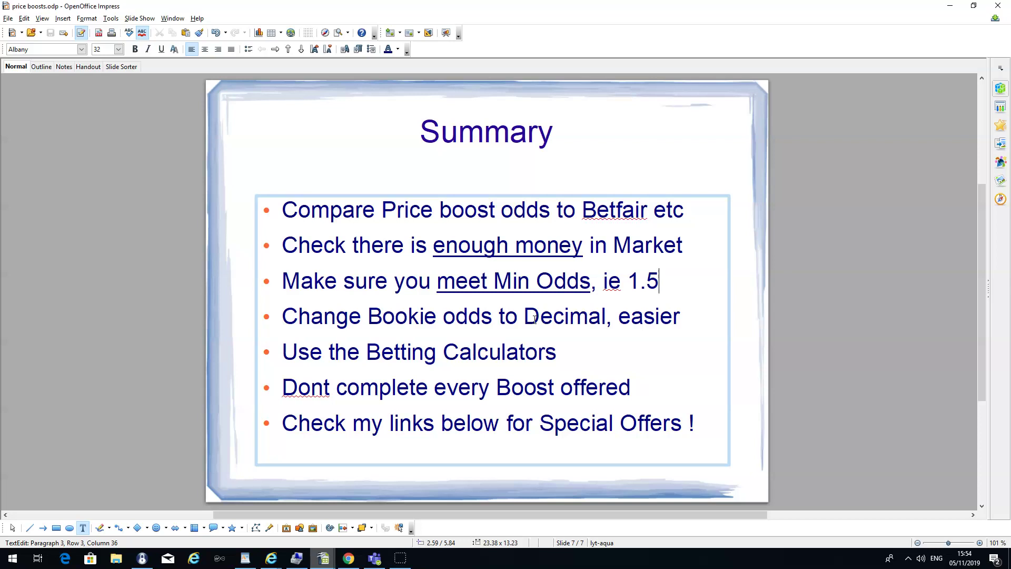
# Step: Back in the calculator, try a higher lay stake on the slider and recalculate the 4.3/5.7 qualifier
pyautogui.click(348, 557)
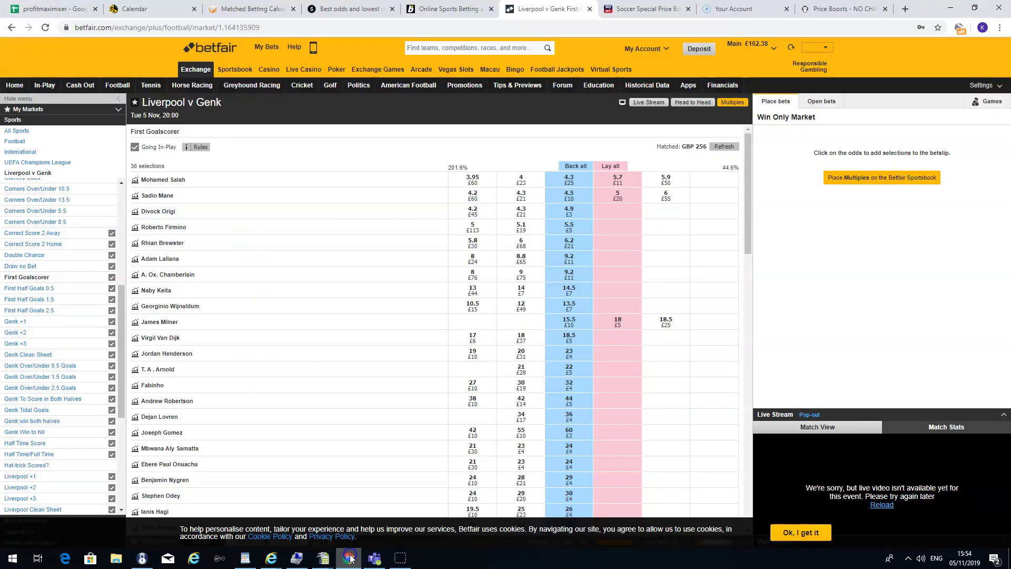
pyautogui.click(249, 9)
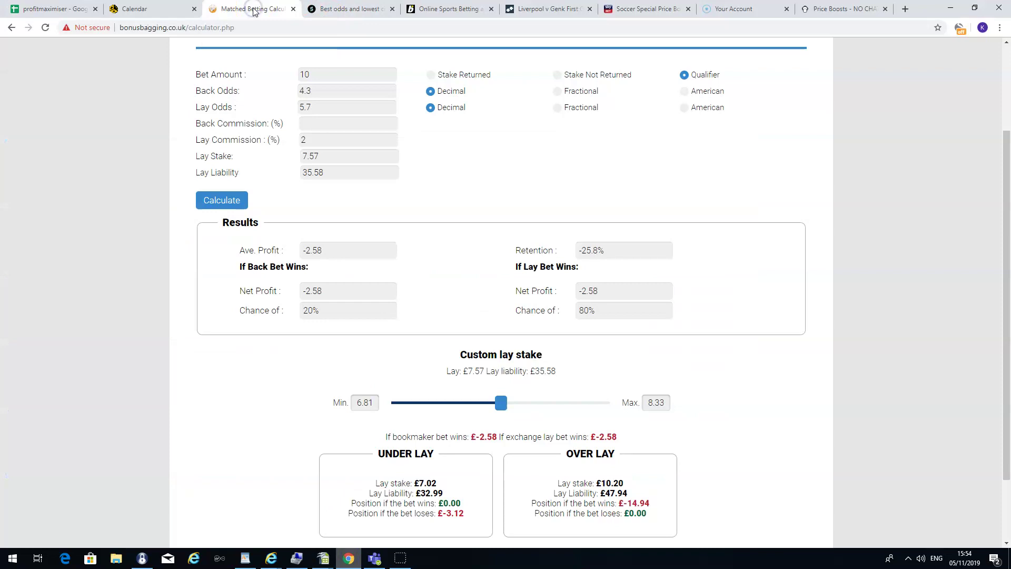
pyautogui.click(316, 77)
pyautogui.moveTo(502, 407)
pyautogui.mouseDown()
pyautogui.moveTo(563, 404)
pyautogui.moveTo(452, 403)
pyautogui.moveTo(509, 406)
pyautogui.mouseUp()
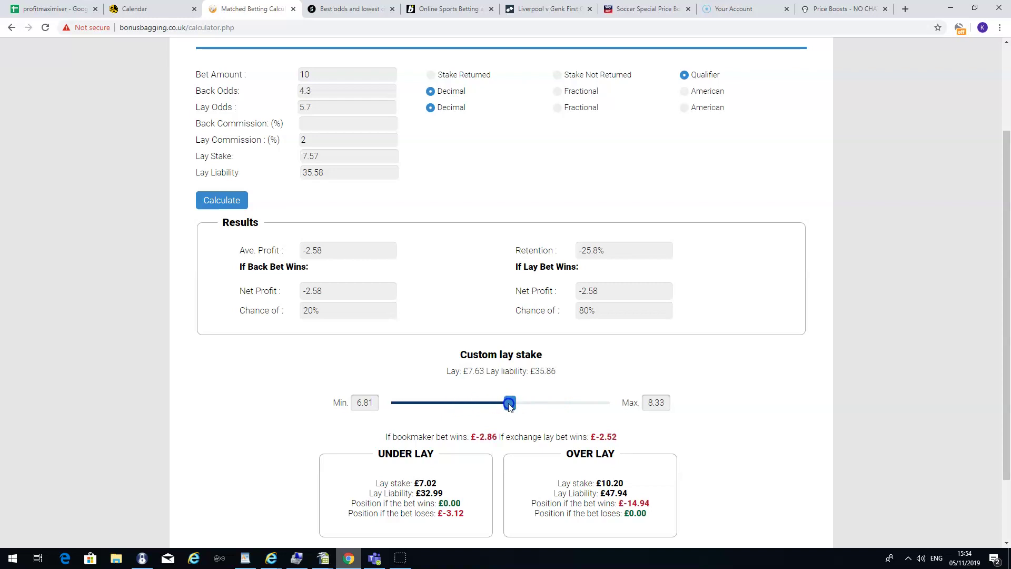
pyautogui.click(228, 200)
# Step: Recalculate at back odds 5.5, lay 4.1 and return to Qualifier mode (£13.48 lay, £3.21 profit)
pyautogui.click(557, 75)
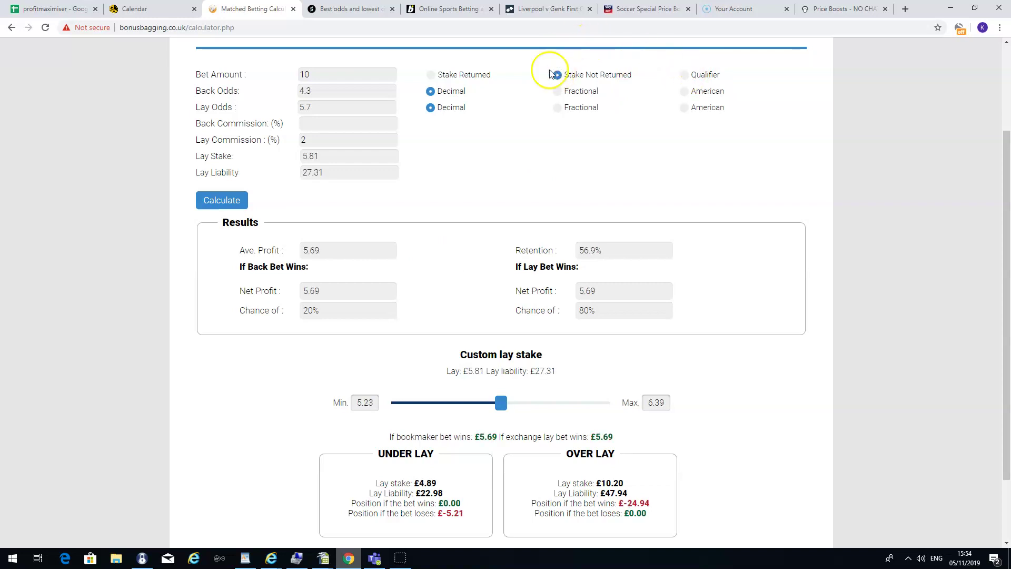
pyautogui.click(320, 91)
pyautogui.press('BackSpace')
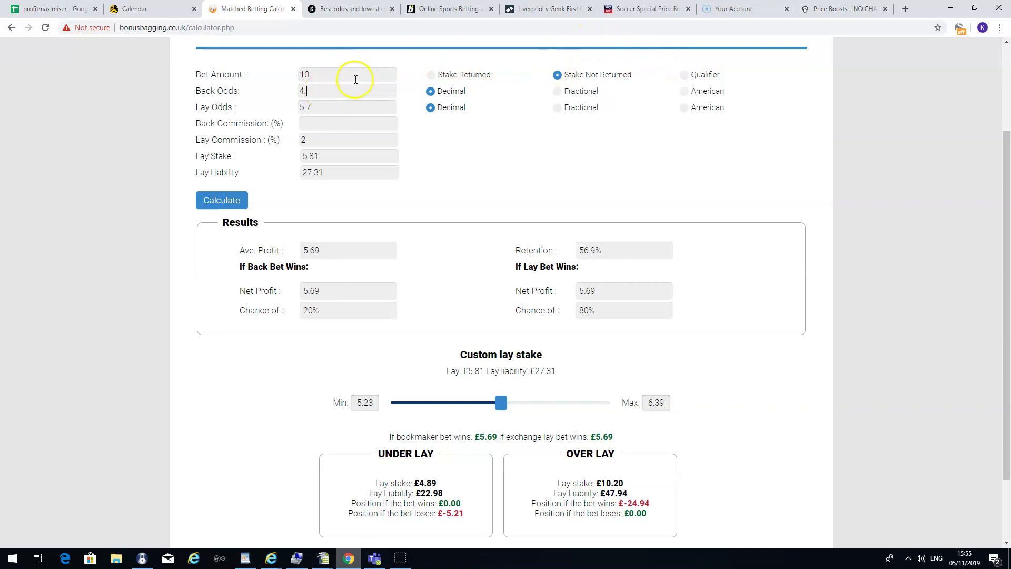
pyautogui.write('5')
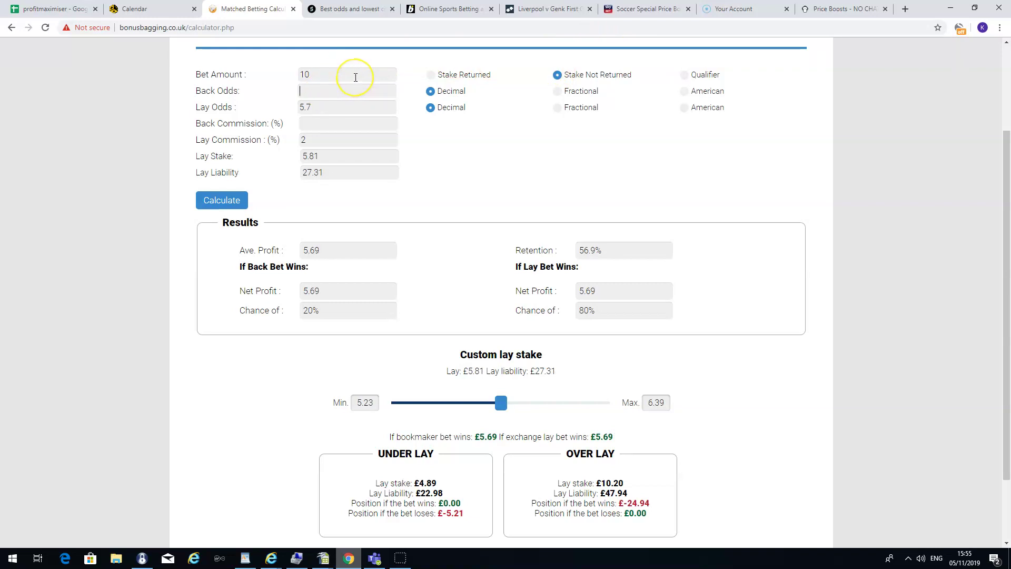
pyautogui.write('5.5')
pyautogui.click(323, 106)
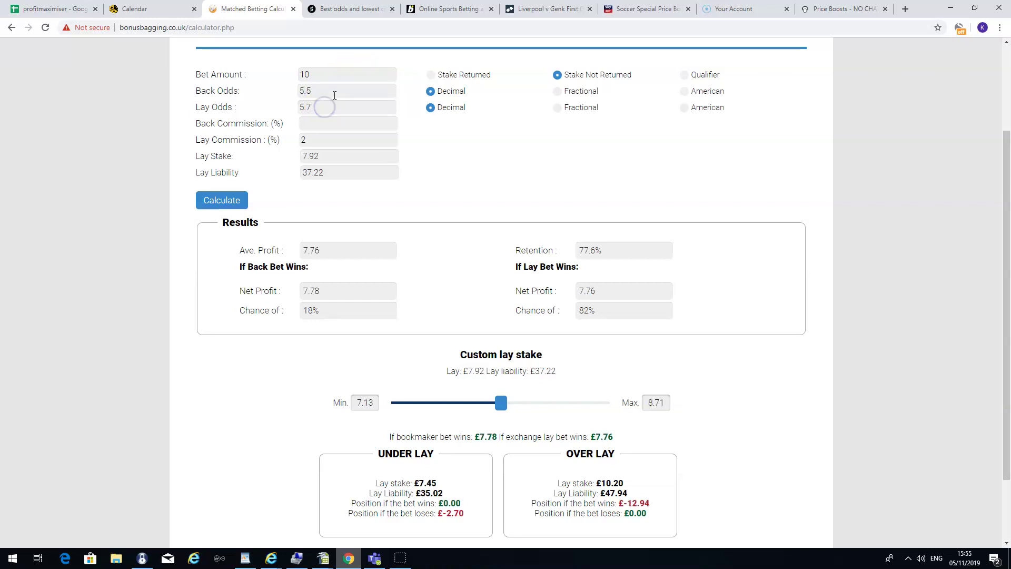
pyautogui.press('BackSpace')
pyautogui.press('BackSpace')
pyautogui.press('BackSpace')
pyautogui.click(226, 202)
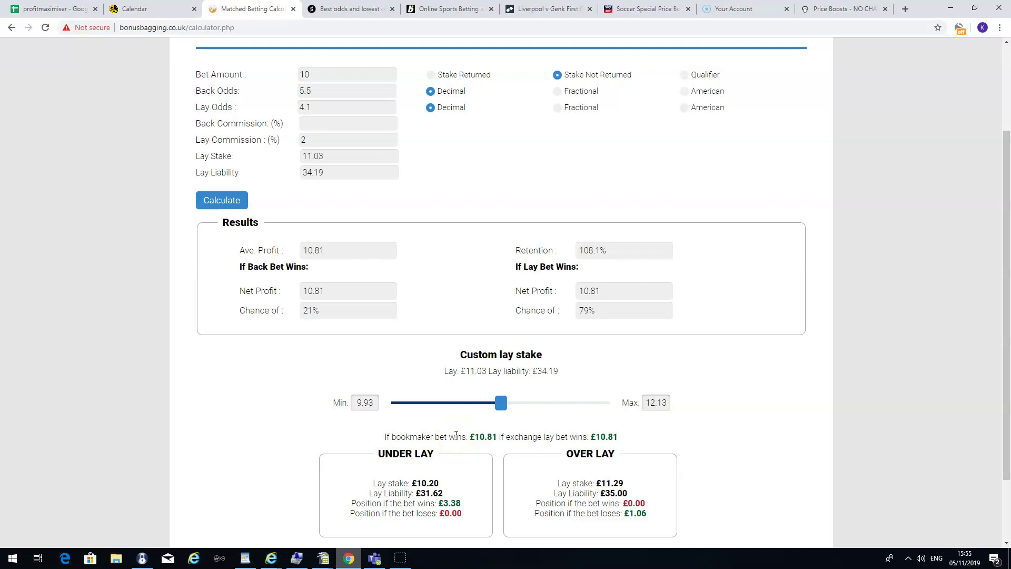
pyautogui.click(684, 76)
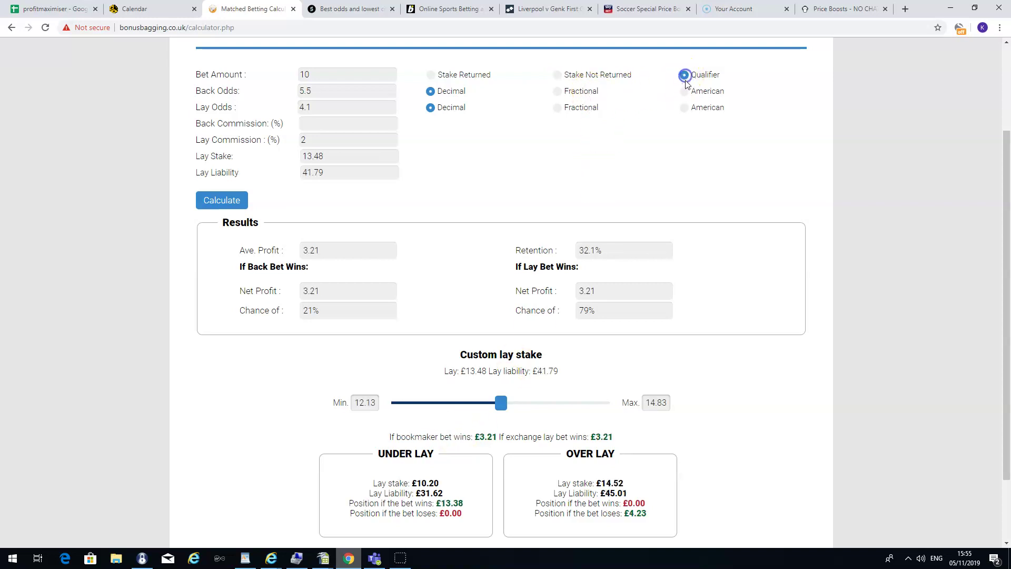
pyautogui.click(687, 80)
pyautogui.click(744, 9)
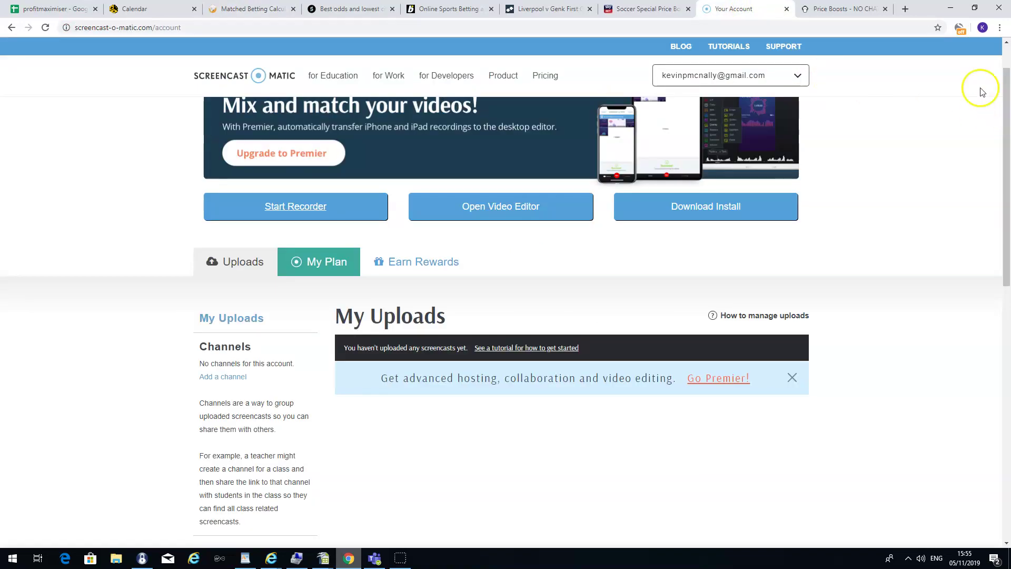
pyautogui.click(645, 10)
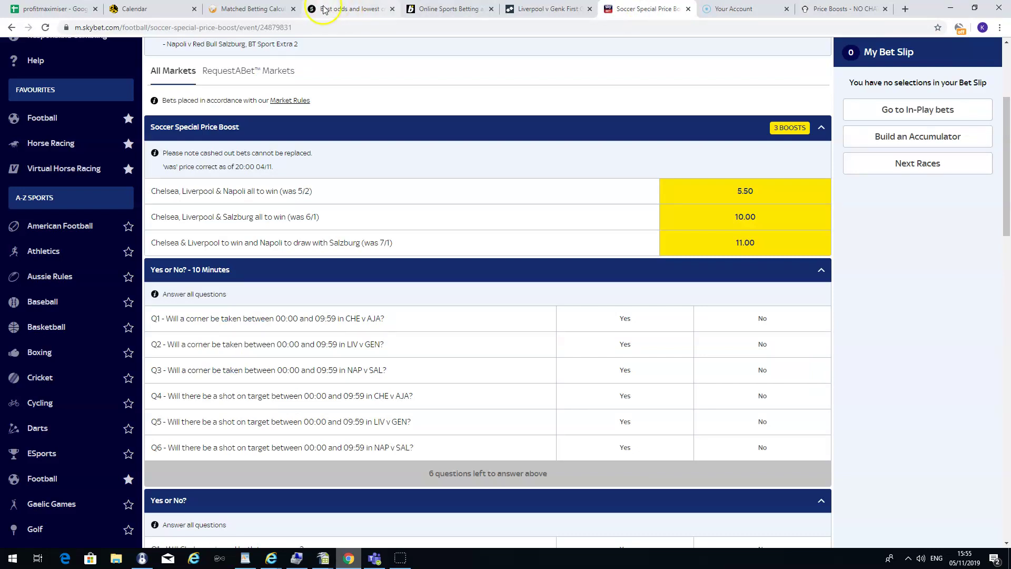
pyautogui.click(270, 9)
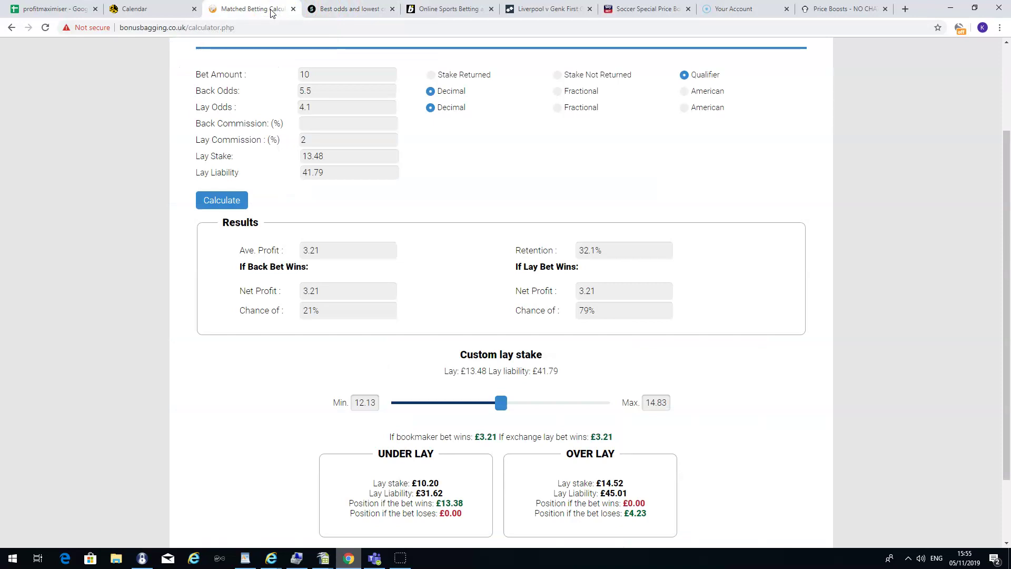
pyautogui.moveTo(329, 556)
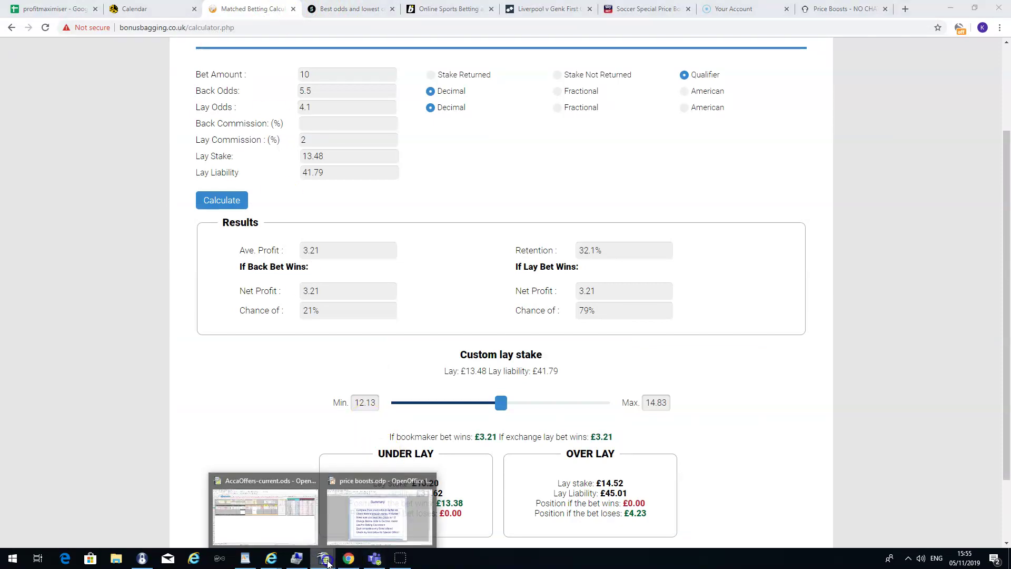
# Step: Show the price boosts.odp Summary slide and point out its sixth and seventh tips
pyautogui.click(353, 541)
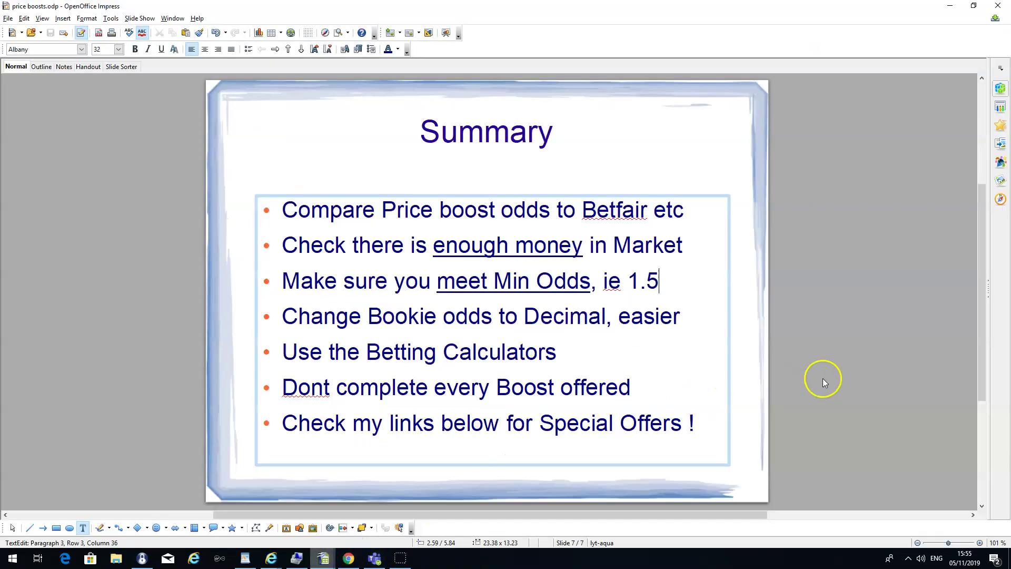
pyautogui.click(643, 386)
pyautogui.click(323, 432)
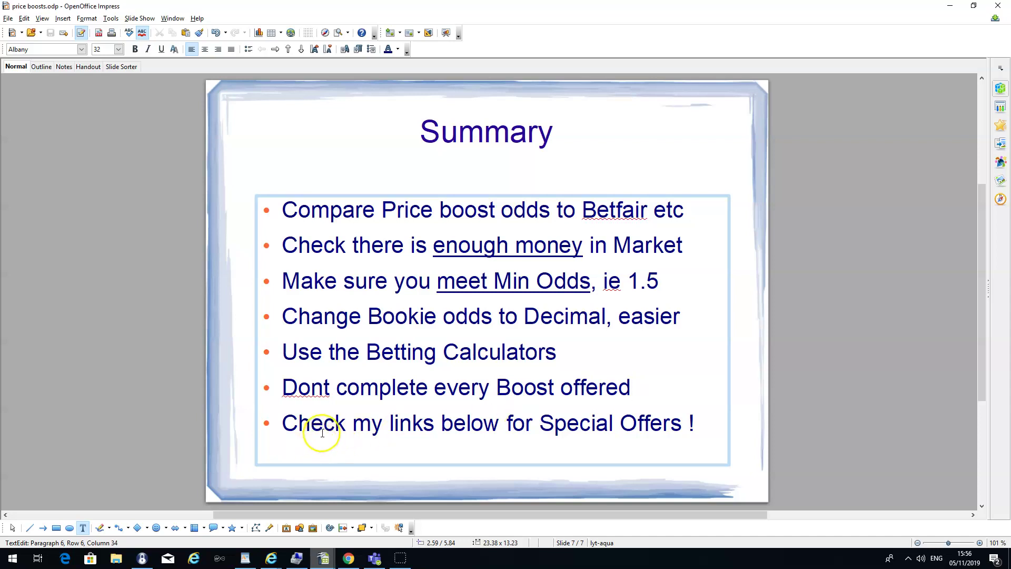